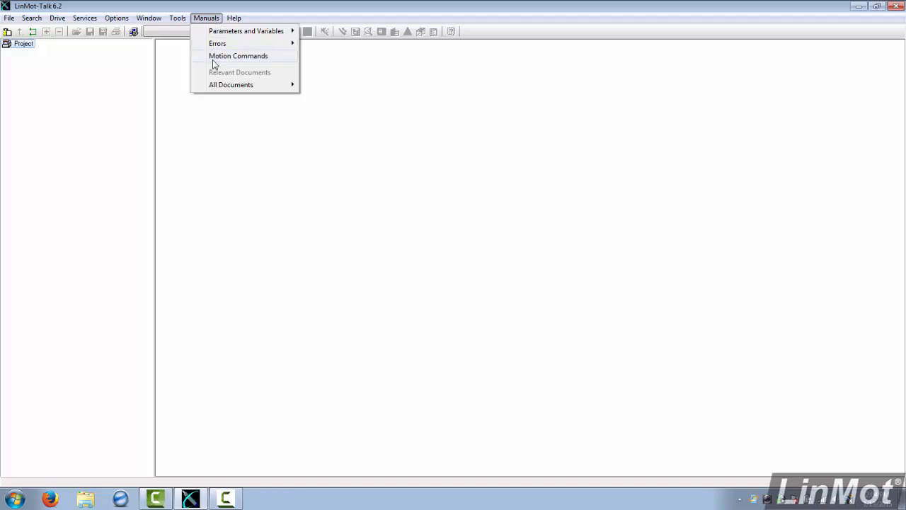
Open the Usermanual_EasySteps_Appl.pdf application manual for viewing, and close it
mouse_move(218, 85)
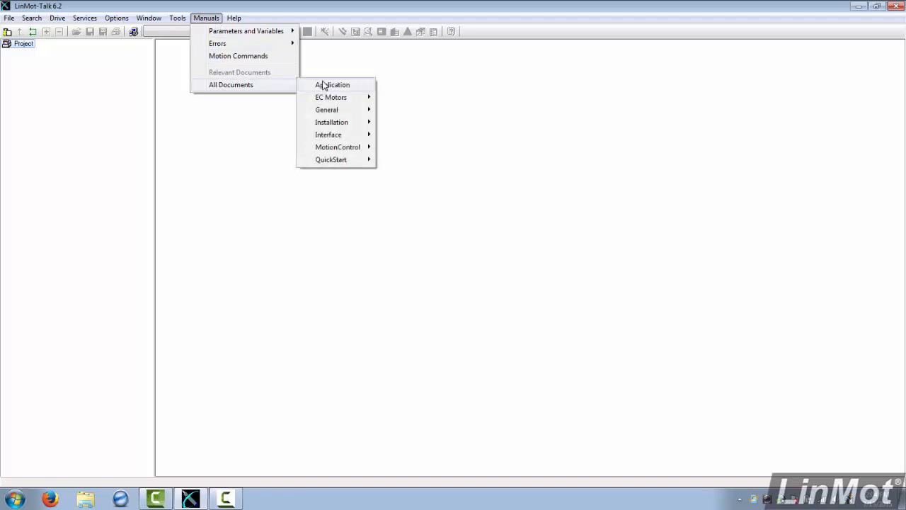
mouse_move(324, 85)
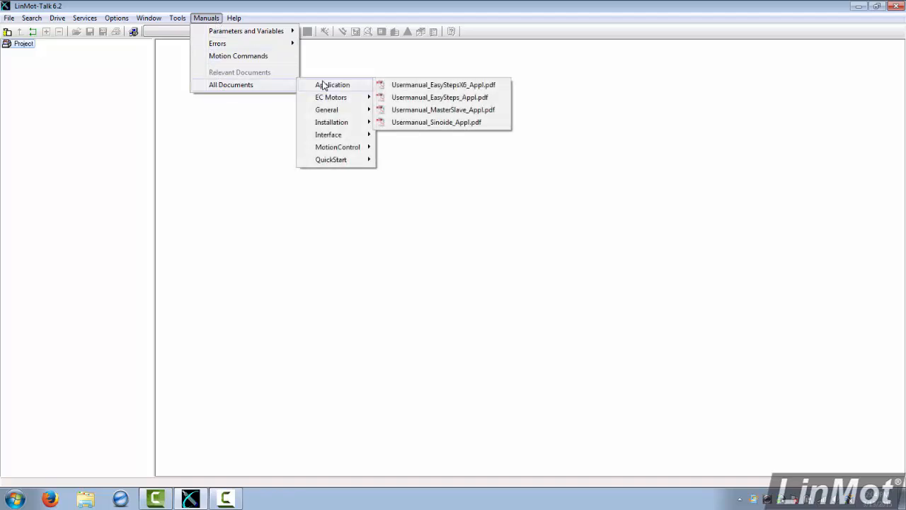
click(431, 98)
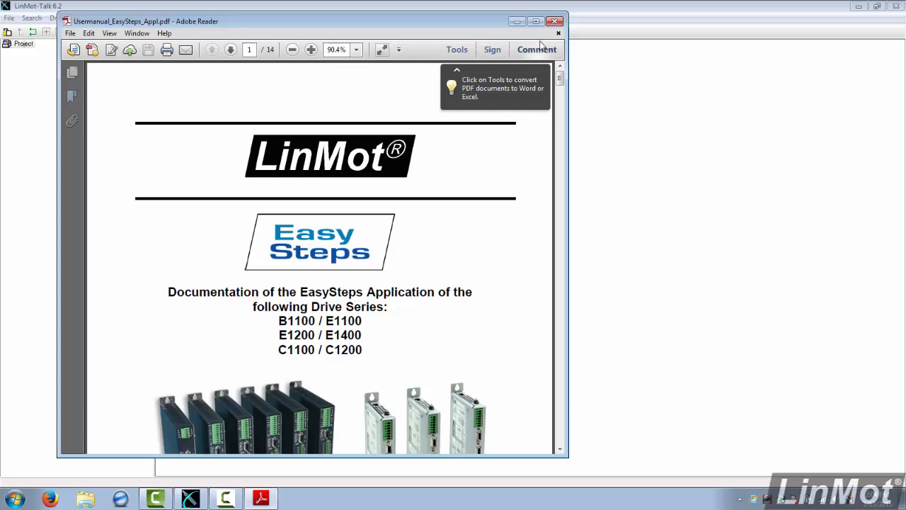
click(555, 22)
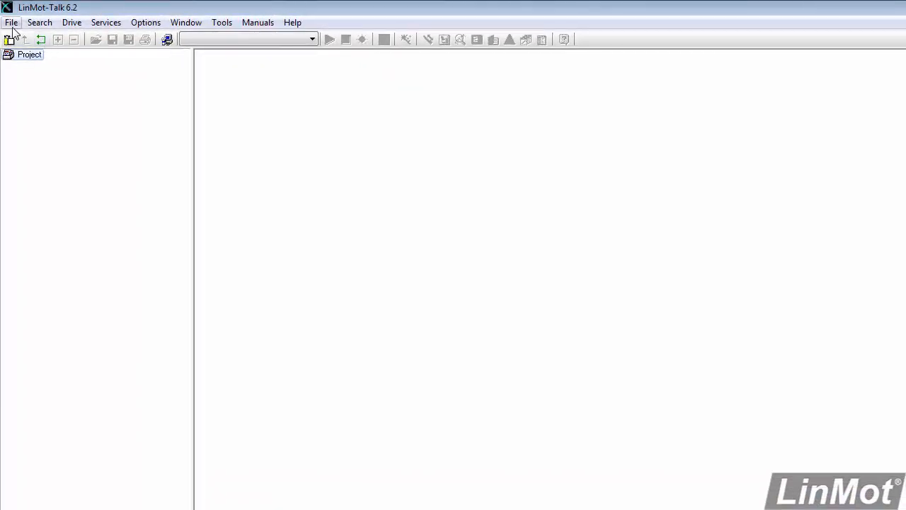
Log in to the drive on COM1 as USER and check which parameter groups are installed
click(11, 24)
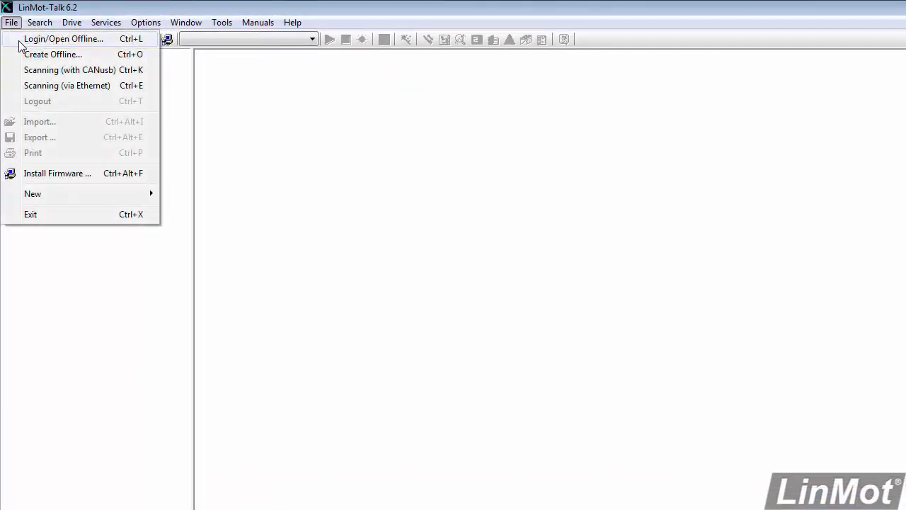
click(21, 39)
click(582, 366)
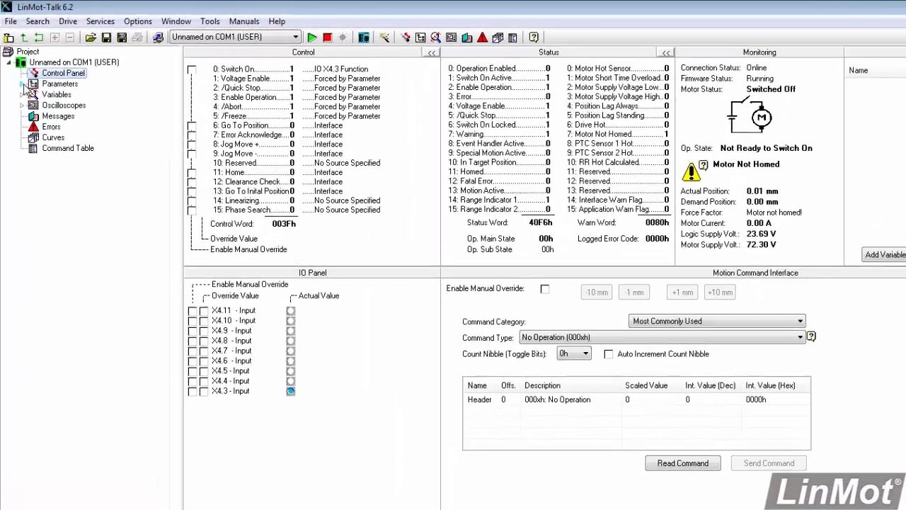
click(20, 72)
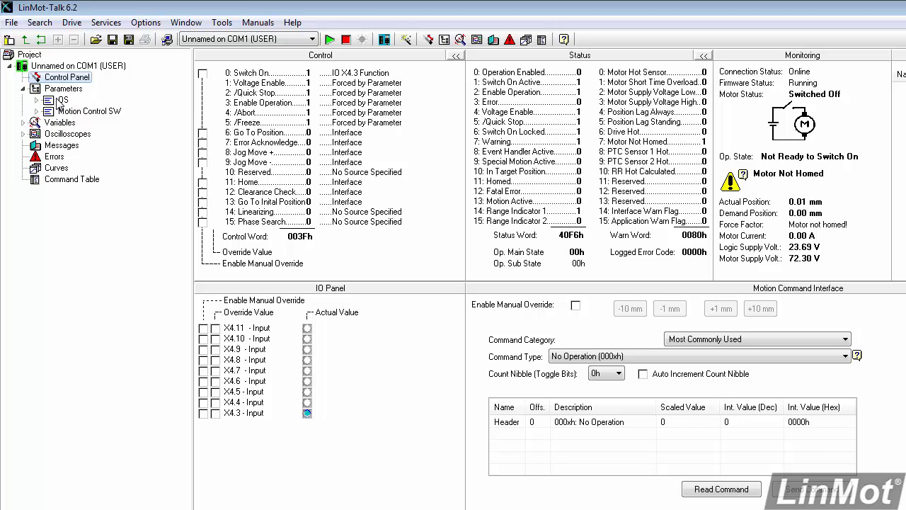
Log out of the drive and start installing firmware from Firmware_Build20140915.sct through device port COM1
click(11, 21)
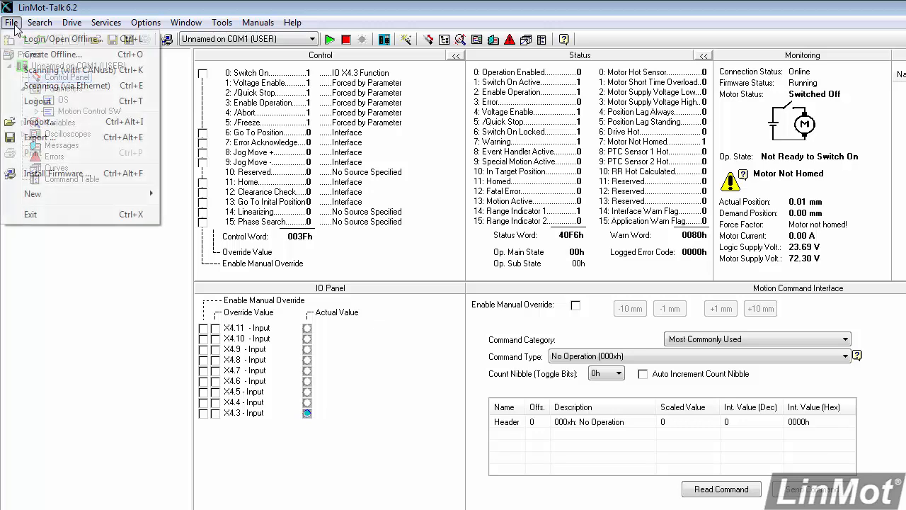
click(30, 103)
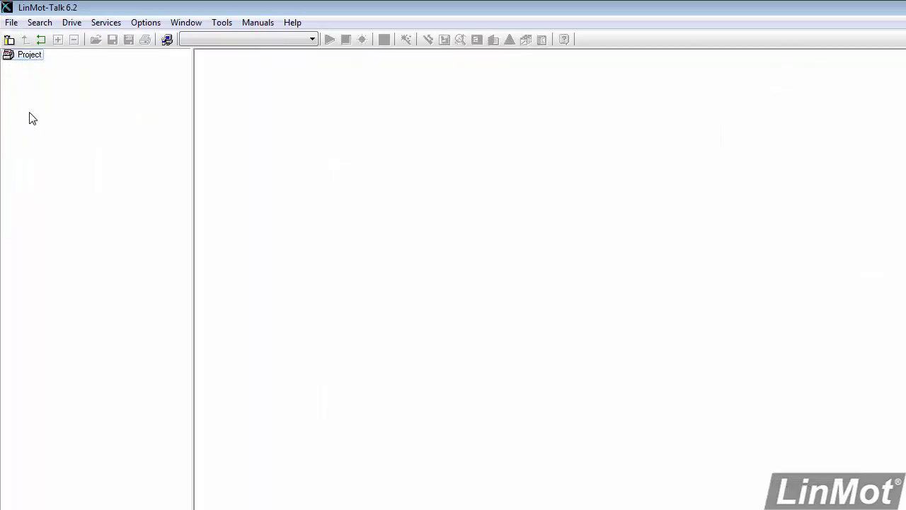
click(12, 22)
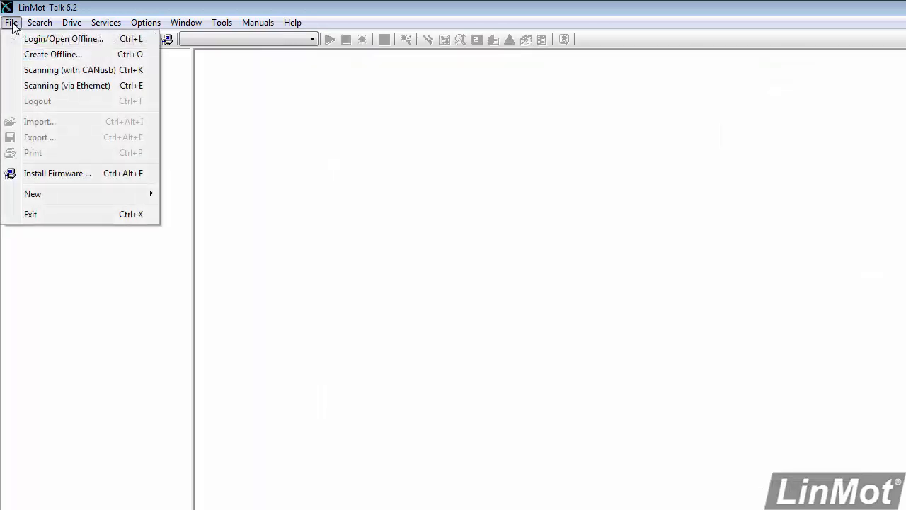
click(49, 174)
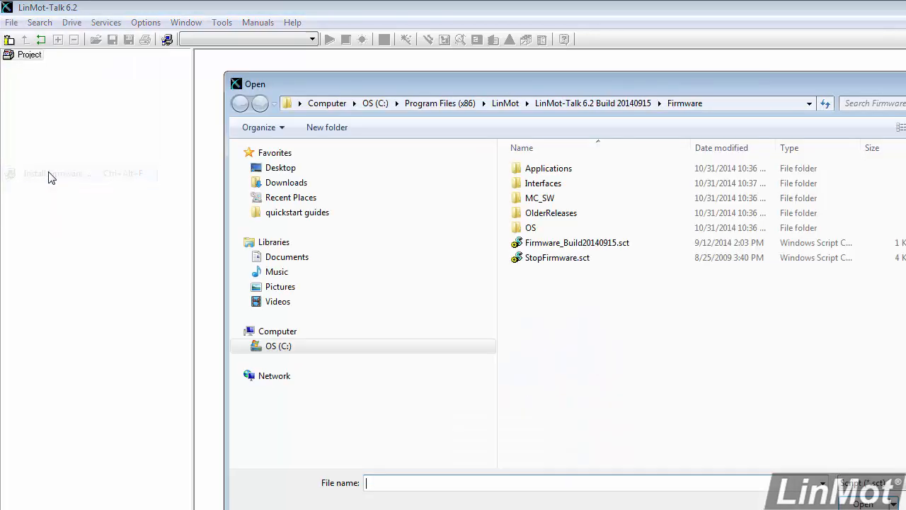
double_click(566, 243)
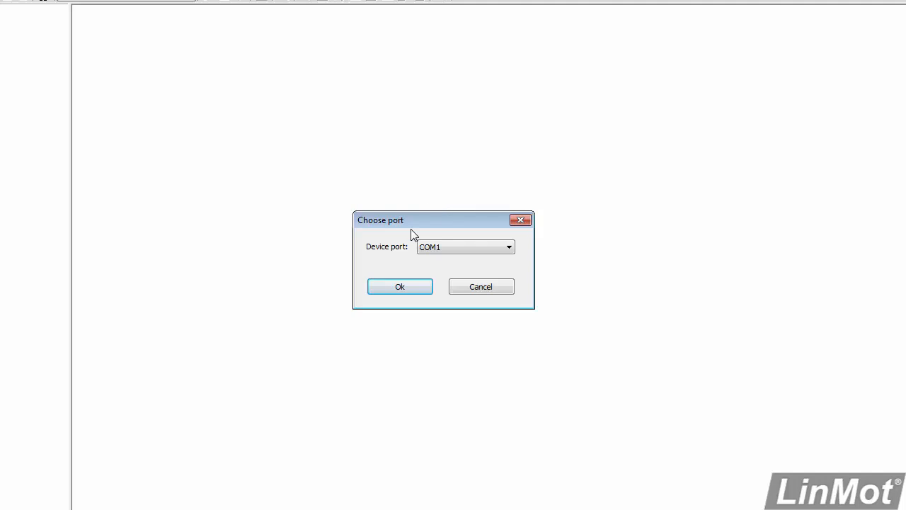
click(399, 286)
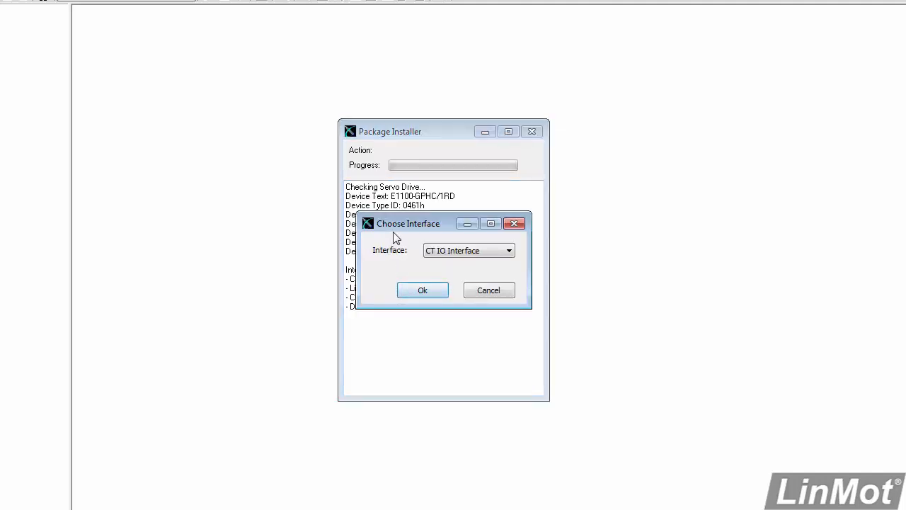
Select None as the interface for the firmware installation
click(510, 253)
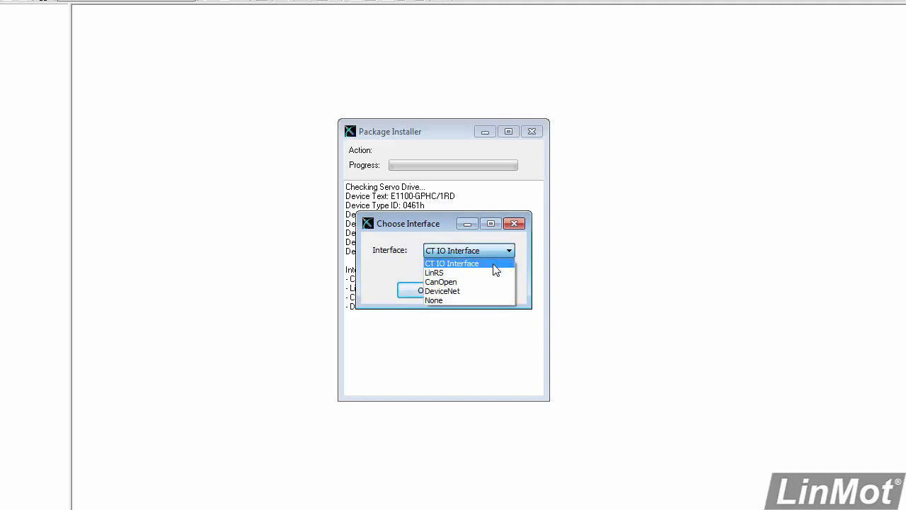
click(472, 301)
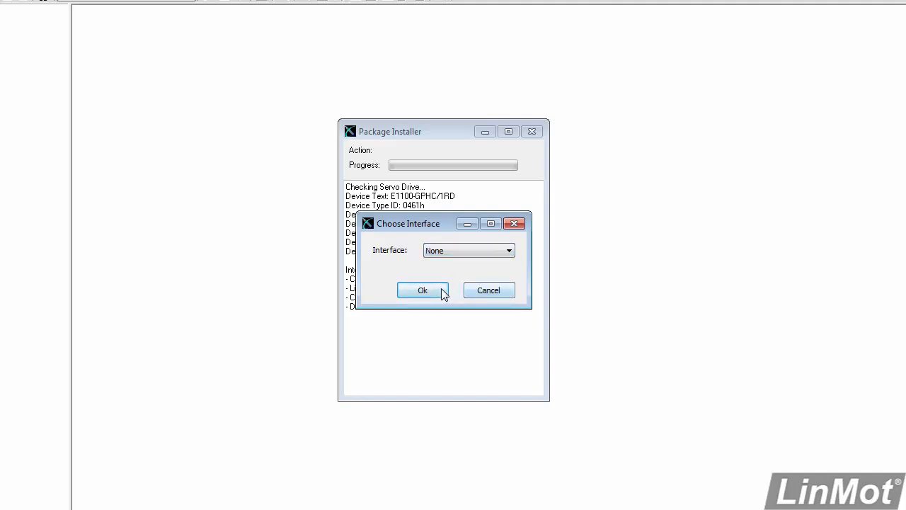
click(440, 291)
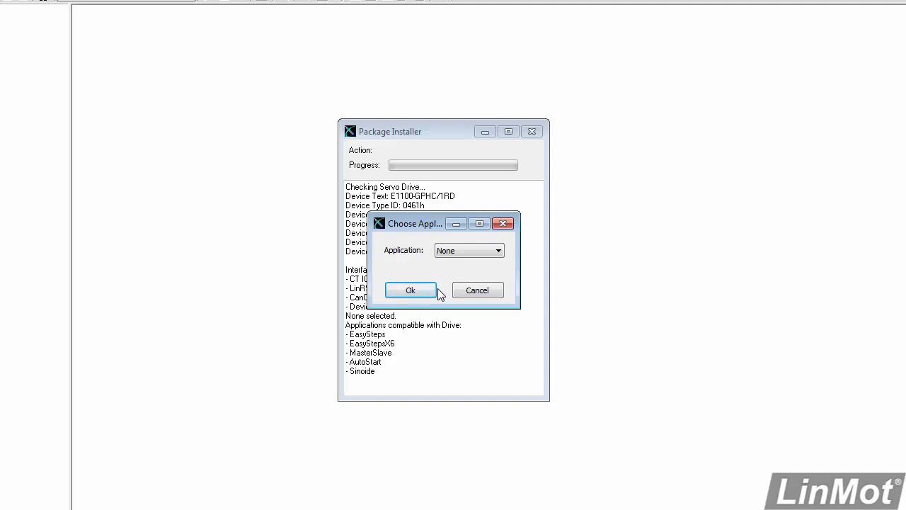
Select EasySteps as the application and download the firmware to the drive, accepting the erasure of former settings
click(498, 252)
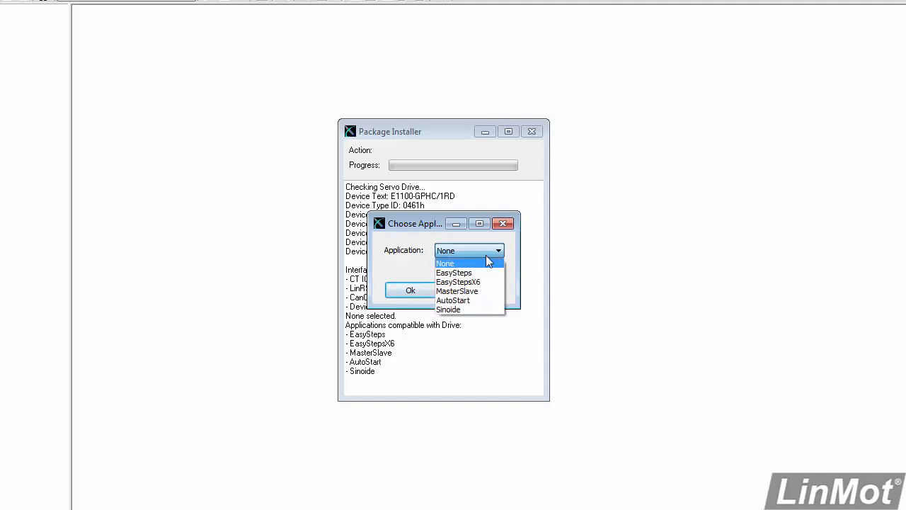
click(468, 271)
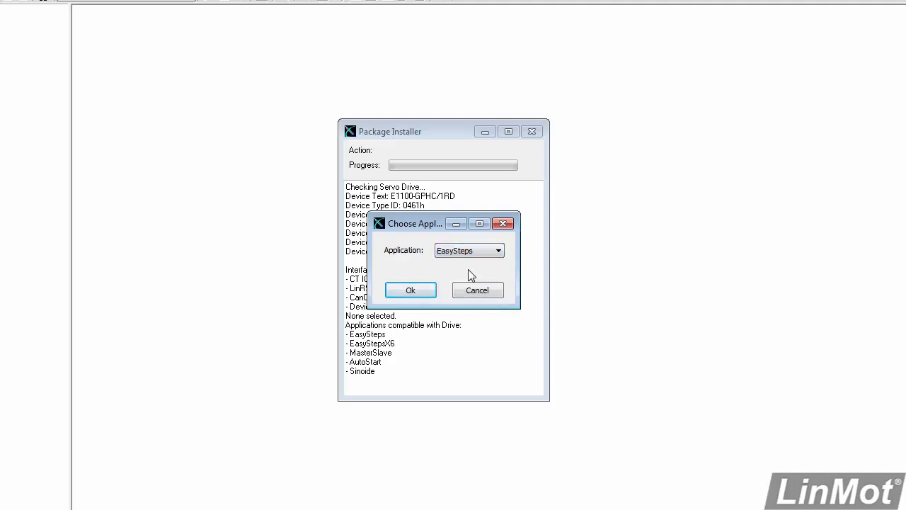
click(419, 289)
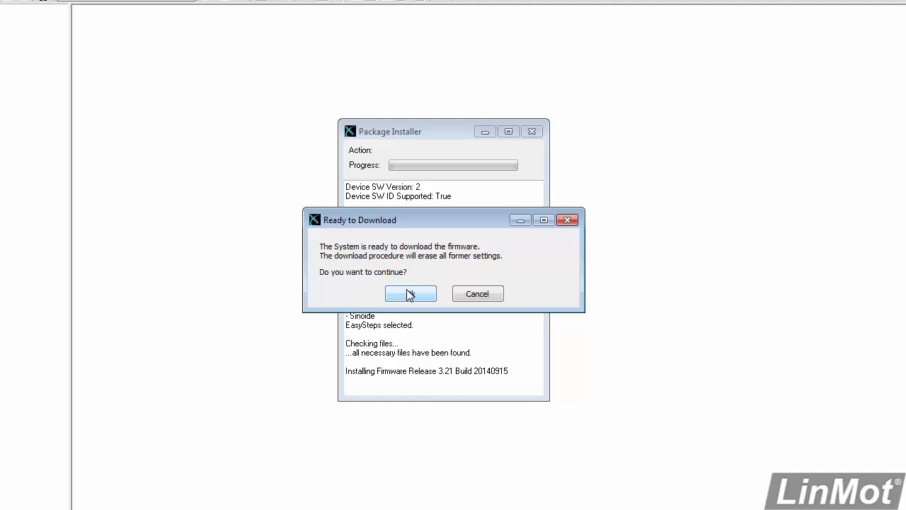
click(409, 295)
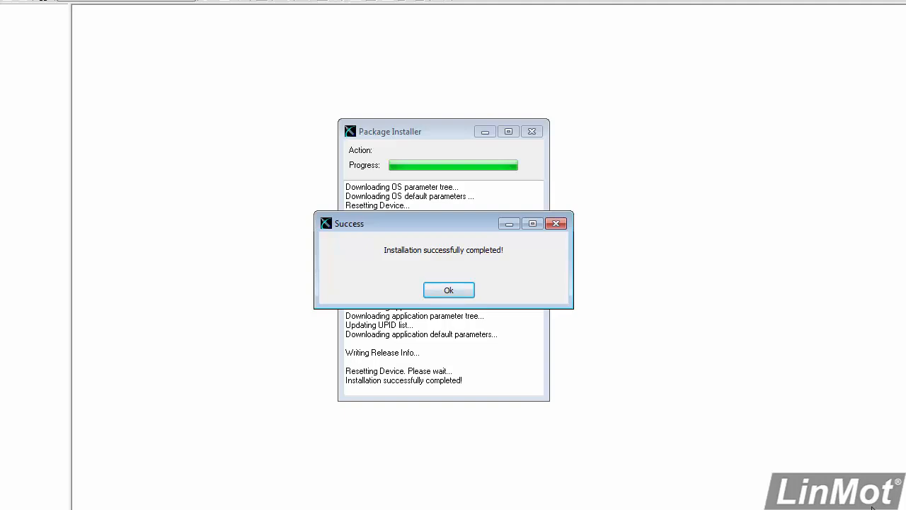
click(470, 290)
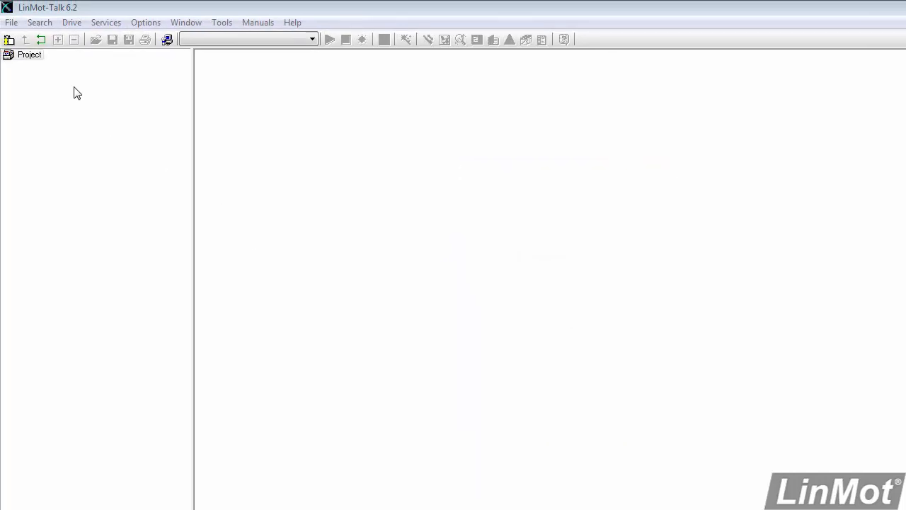
Log in to the drive as USER over RS232 on port COM1
click(12, 23)
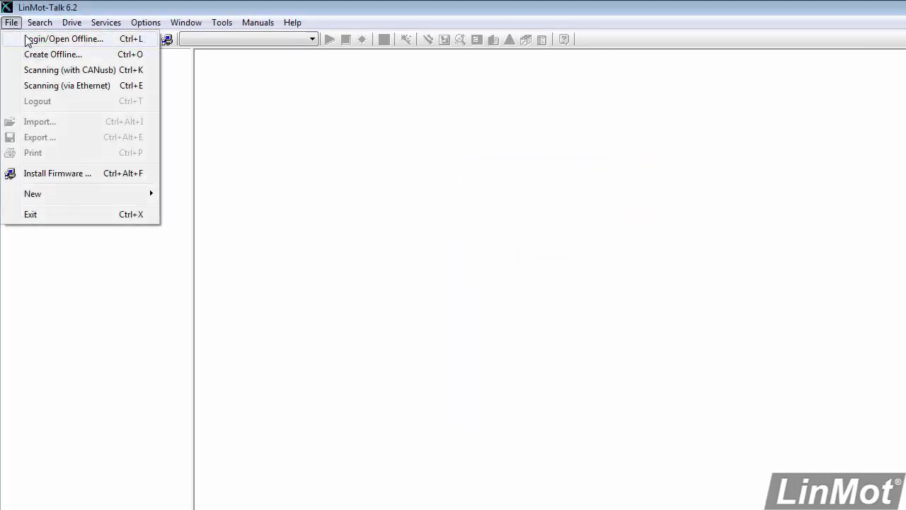
click(28, 36)
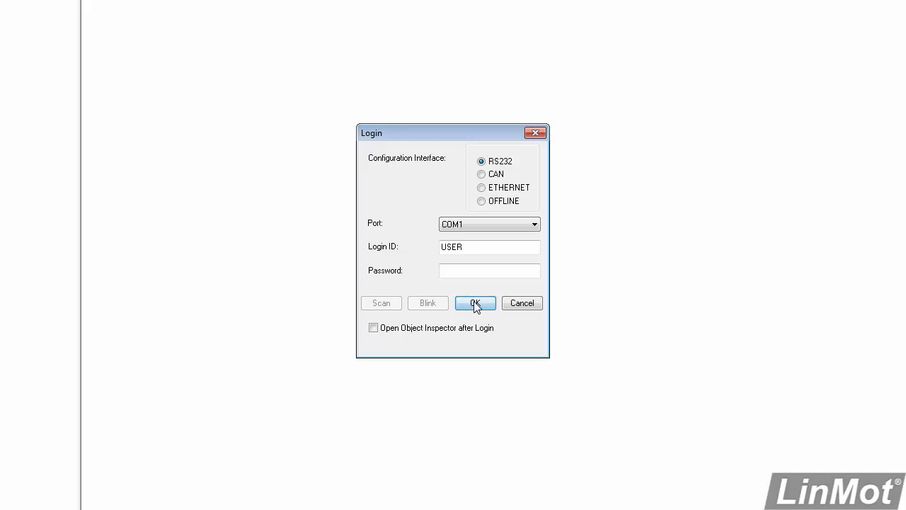
click(588, 366)
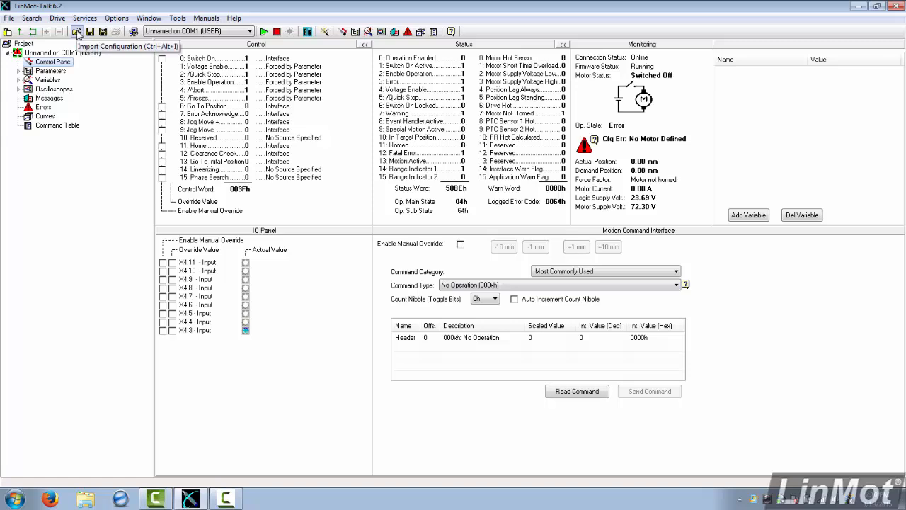
Import all data from the Video Config.lmc configuration into the drive, allowing its firmware to be stopped
click(76, 32)
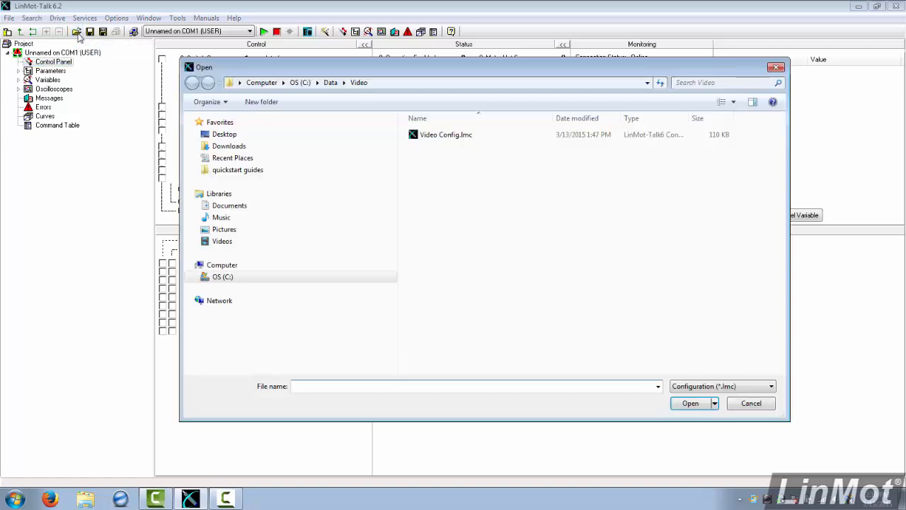
click(433, 136)
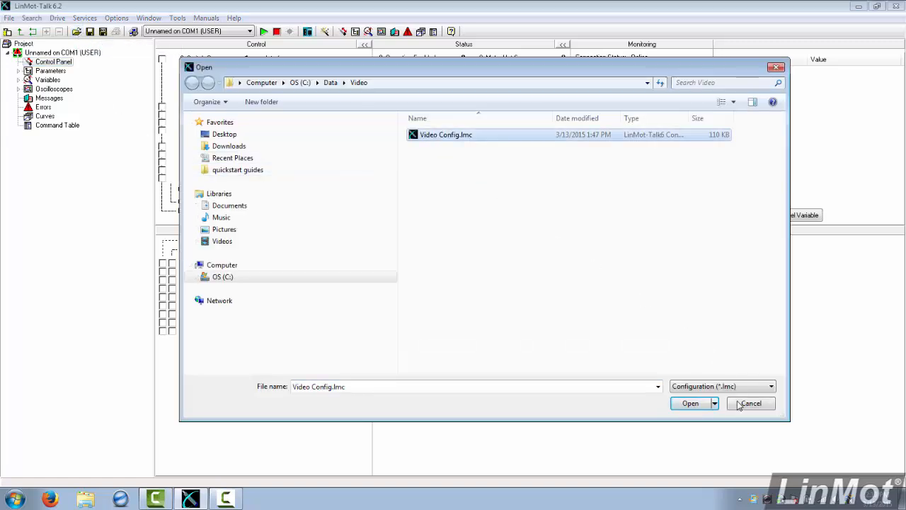
click(690, 402)
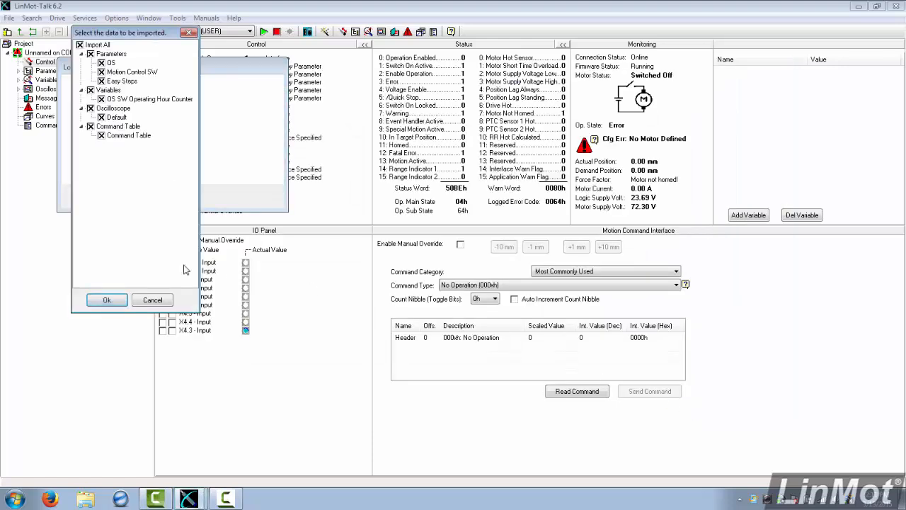
click(106, 301)
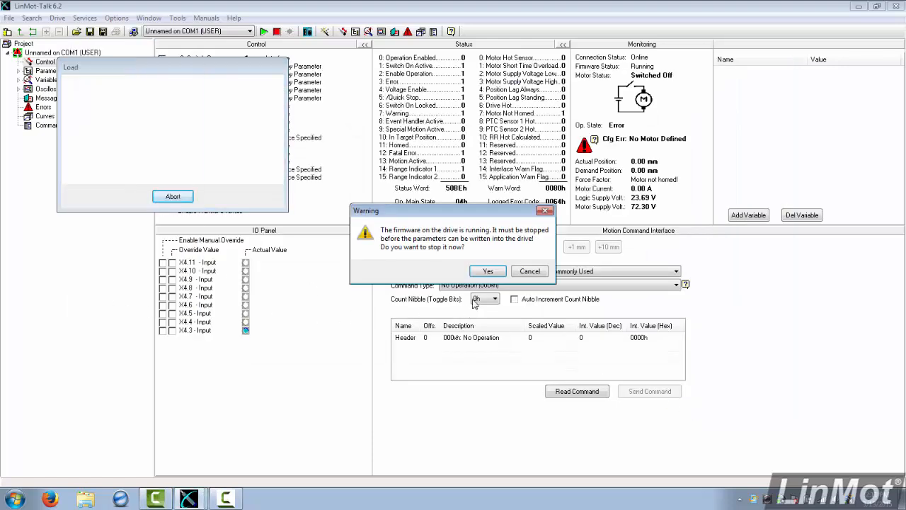
click(488, 272)
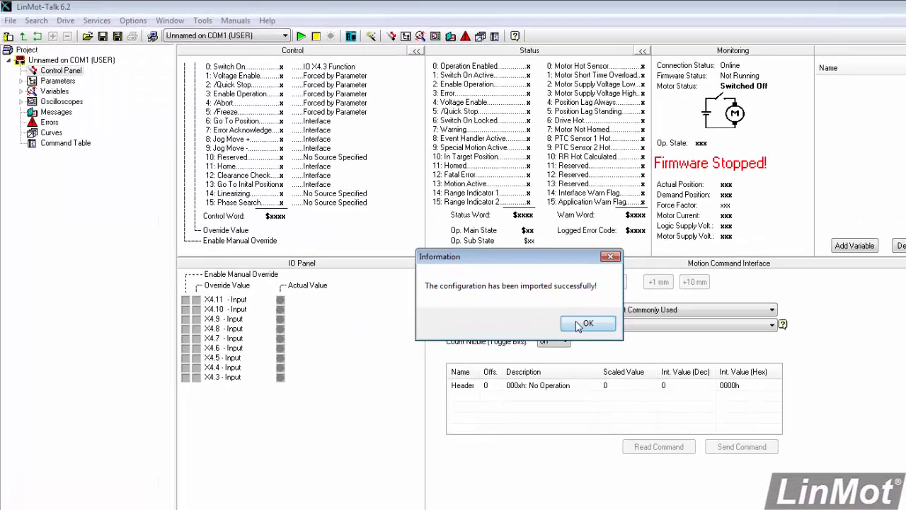
click(579, 326)
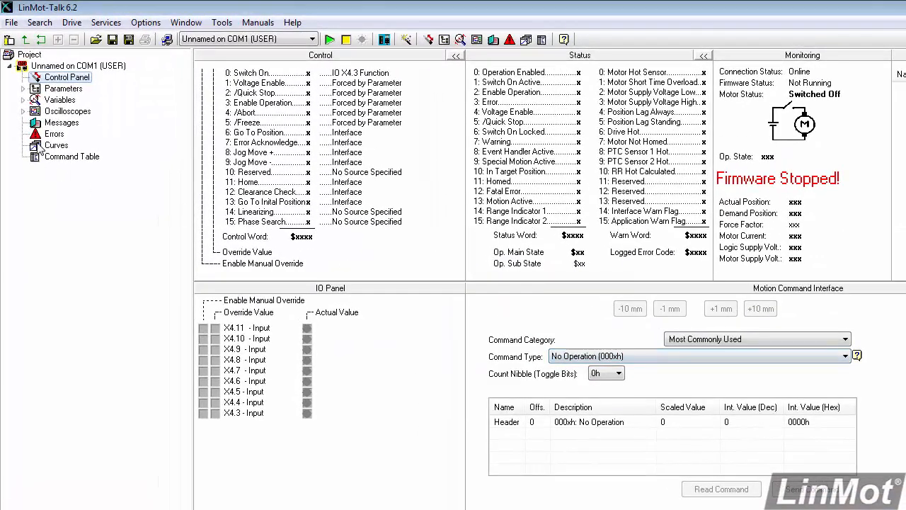
In Easy Steps' Smart Control Word Behavior, set Intf Home Flag Behavior to Autohome and Intf Error Acknowledge Flag Behavior to /Switch On Flag
click(23, 89)
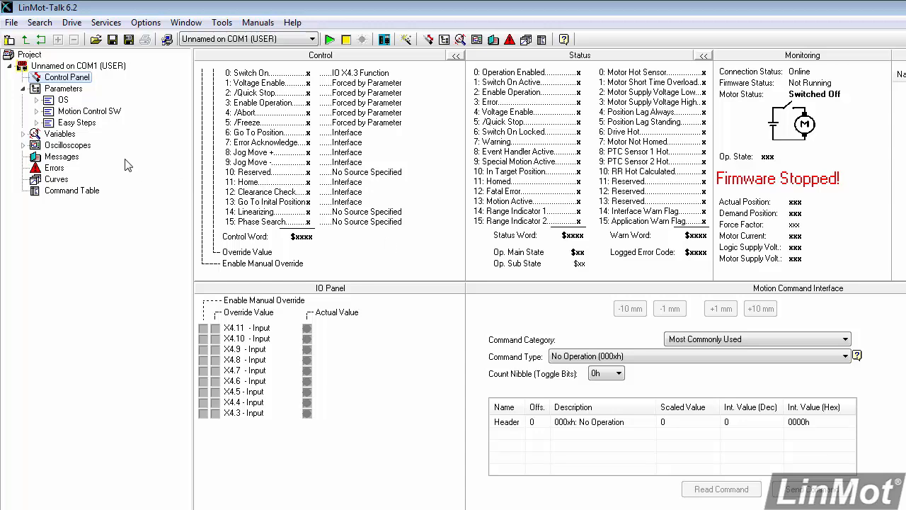
click(37, 123)
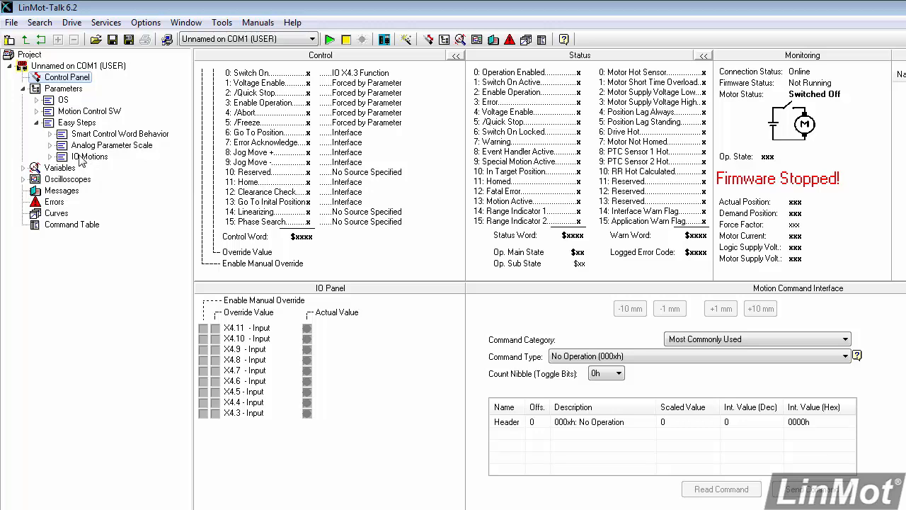
click(50, 134)
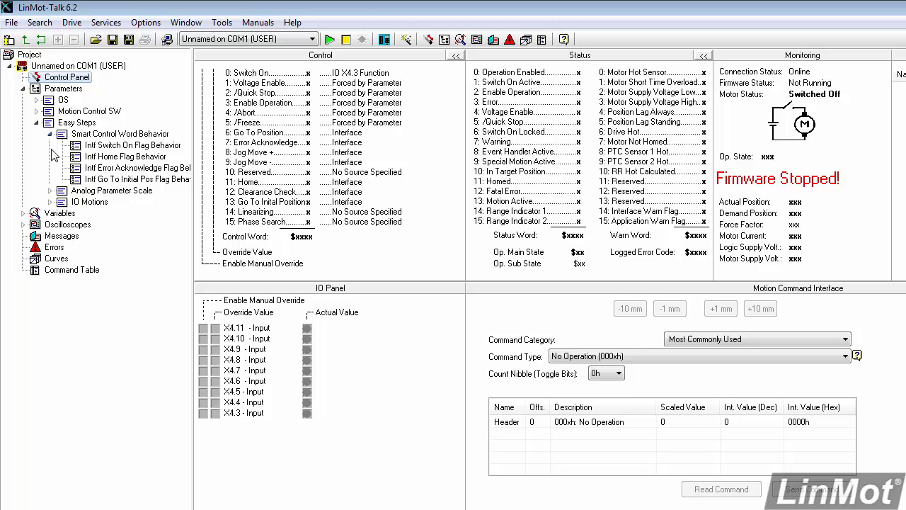
click(111, 157)
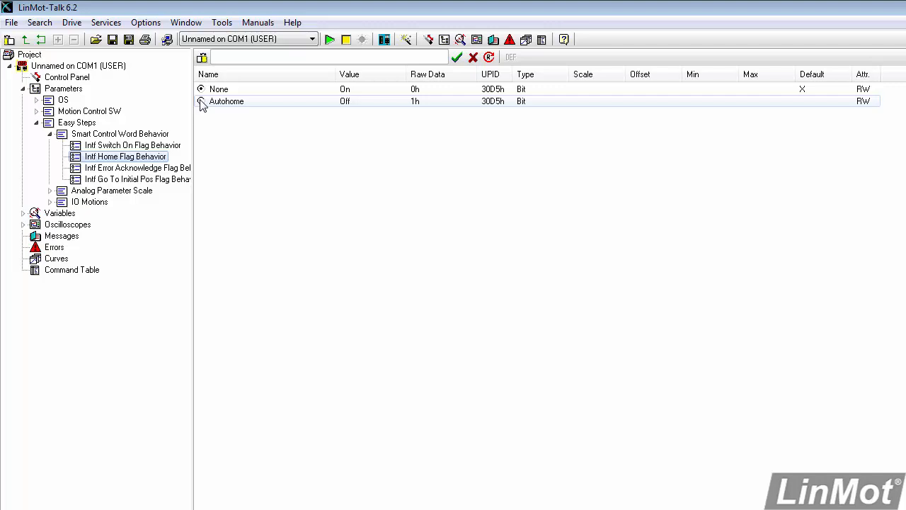
click(202, 102)
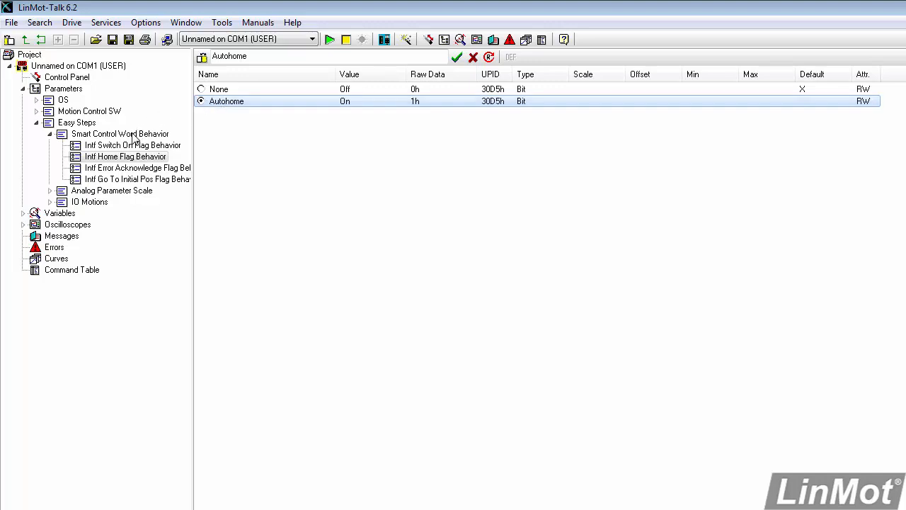
click(103, 170)
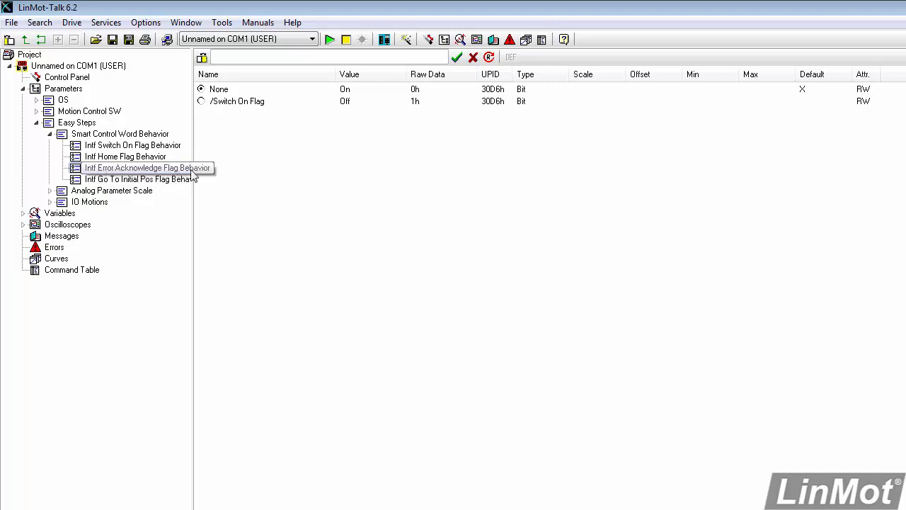
click(201, 101)
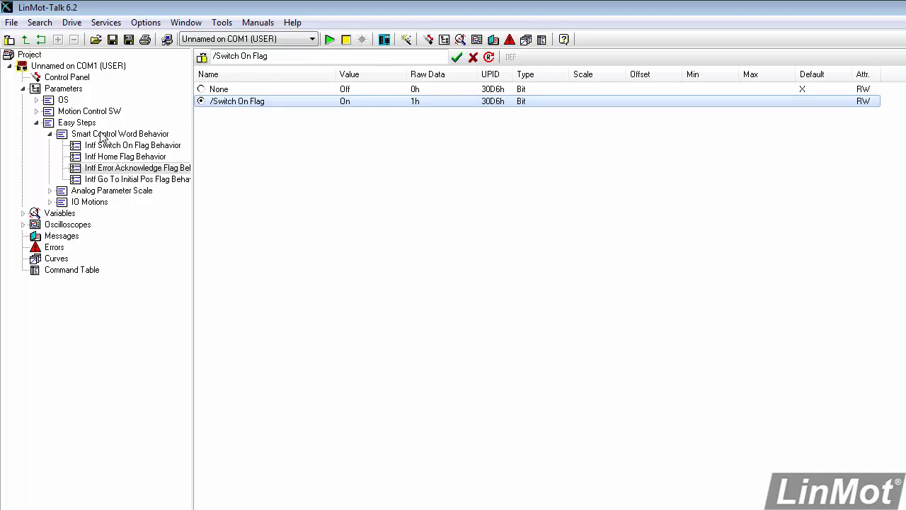
Collapse Smart Control Word Behavior and open the IO Motions parameters of Easy Steps
click(49, 134)
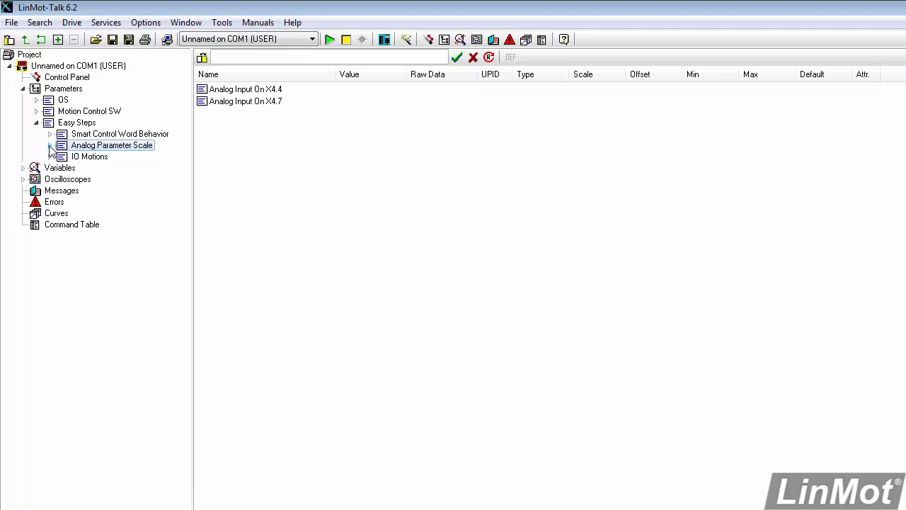
click(91, 158)
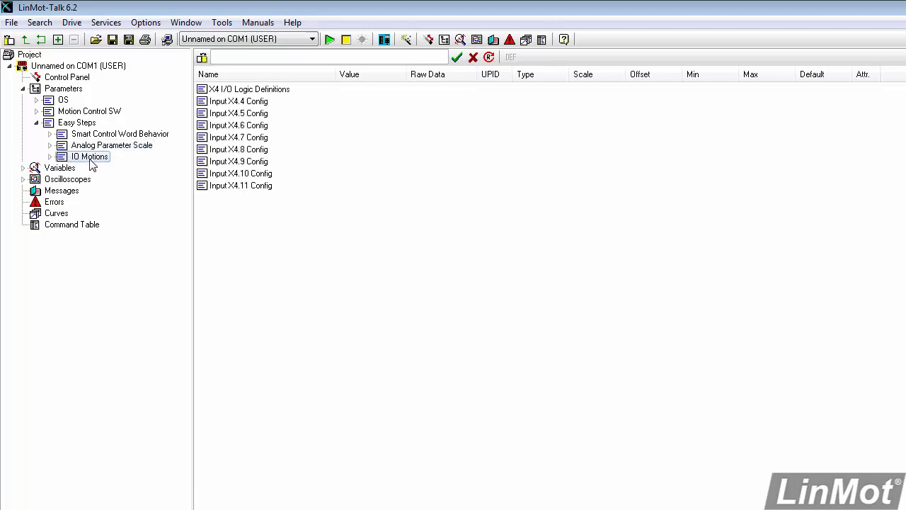